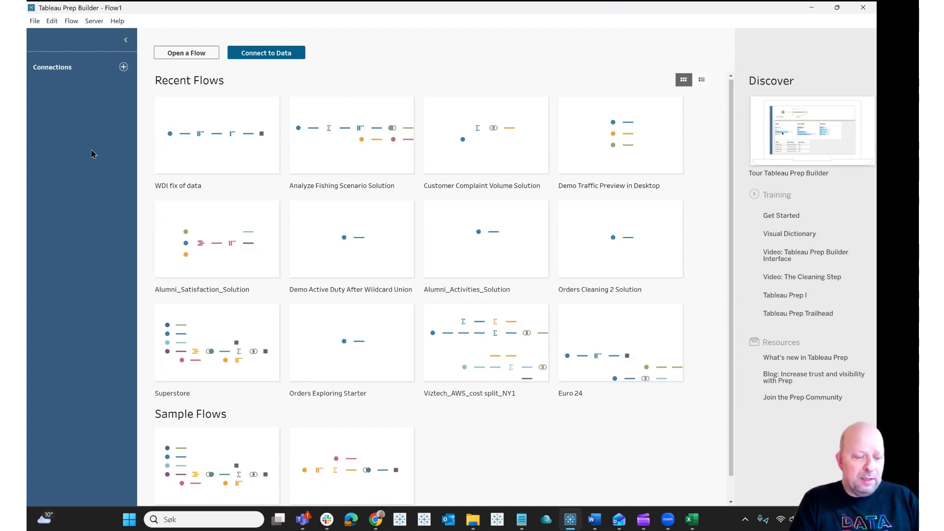
Step: Switch to Excel and examine the Army sheet's report layout, headers and total rows
key(alt+Tab)
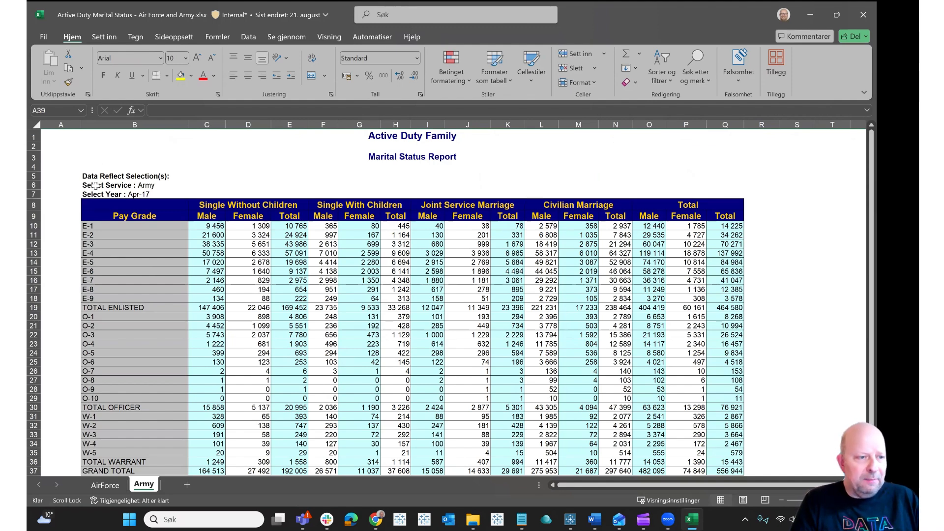
click(58, 135)
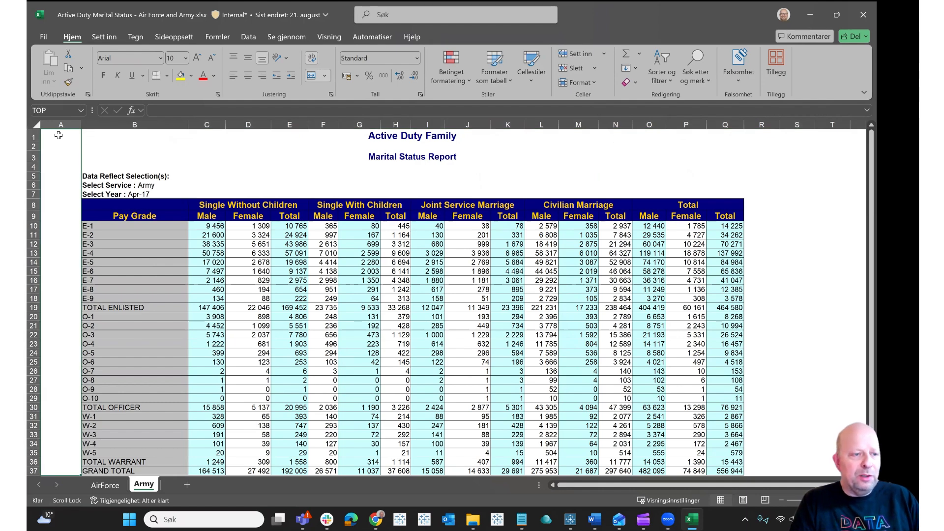
click(148, 217)
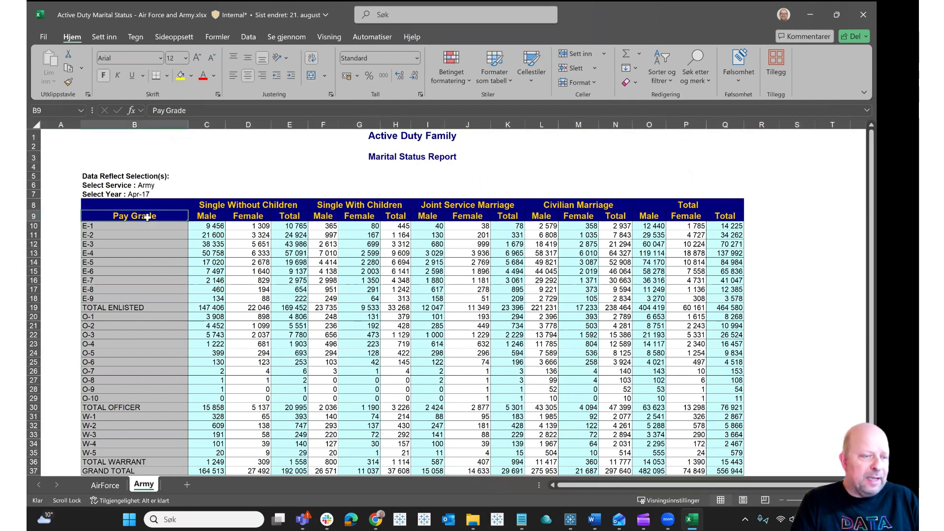
click(142, 204)
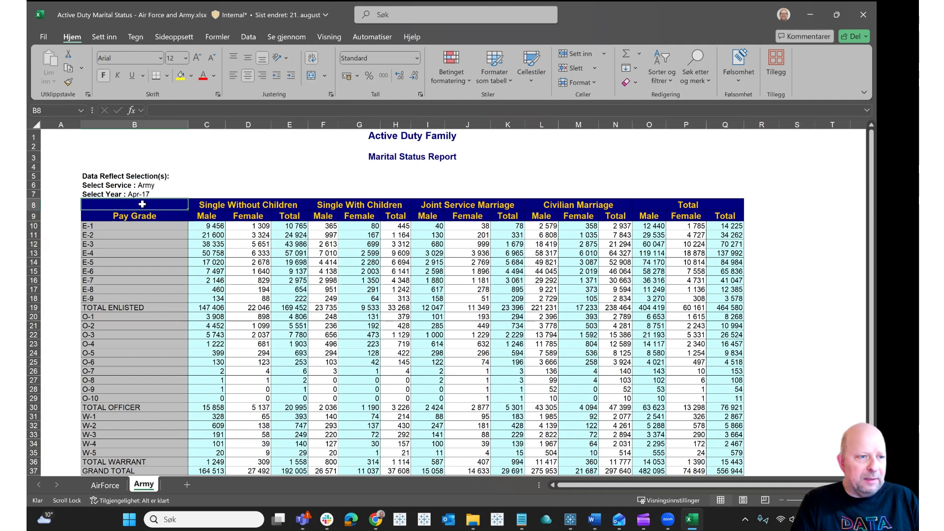
click(219, 204)
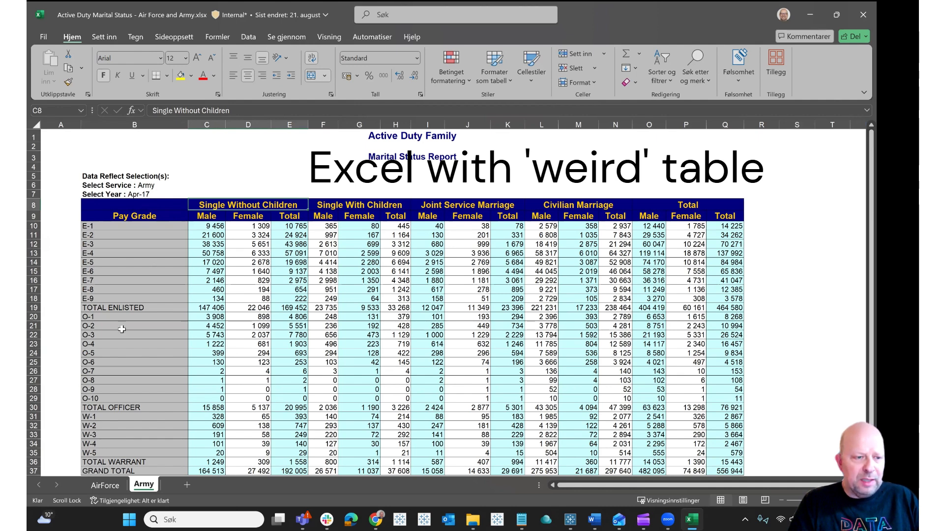
click(109, 309)
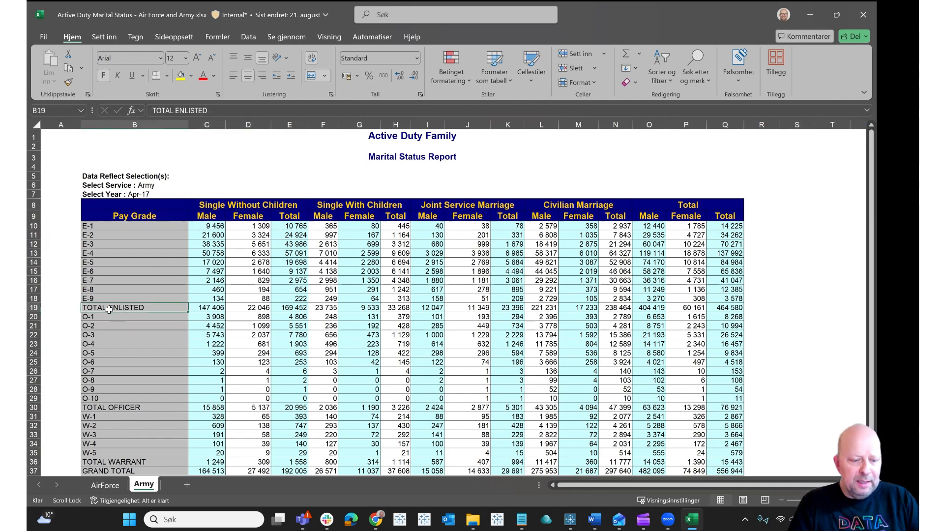
Step: Connect to the Excel workbook Active Duty Marital Status - Air Force and Army.xlsx from the Datasources folder
key(alt+Tab)
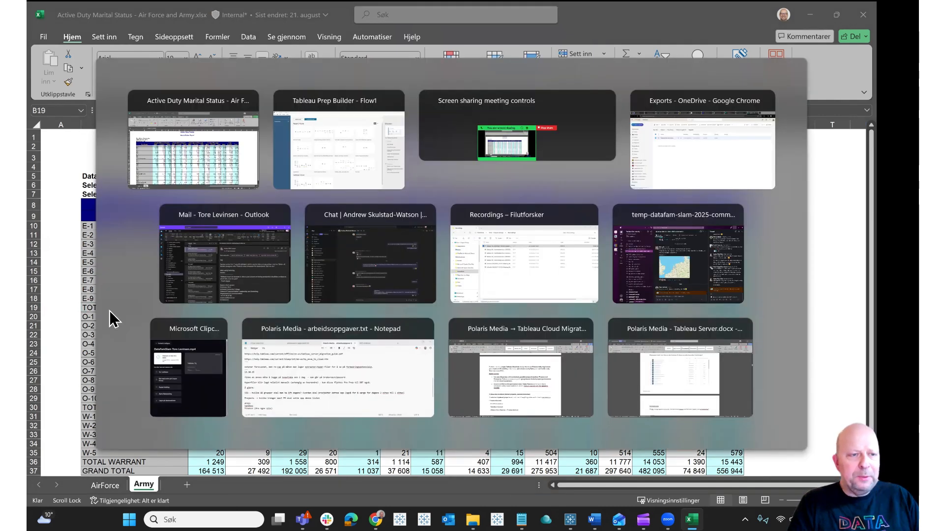
click(126, 71)
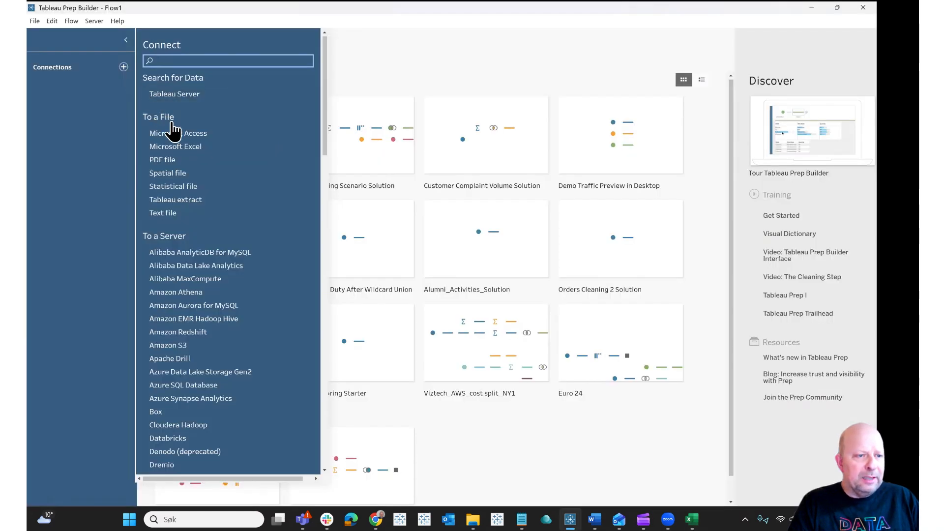
click(191, 146)
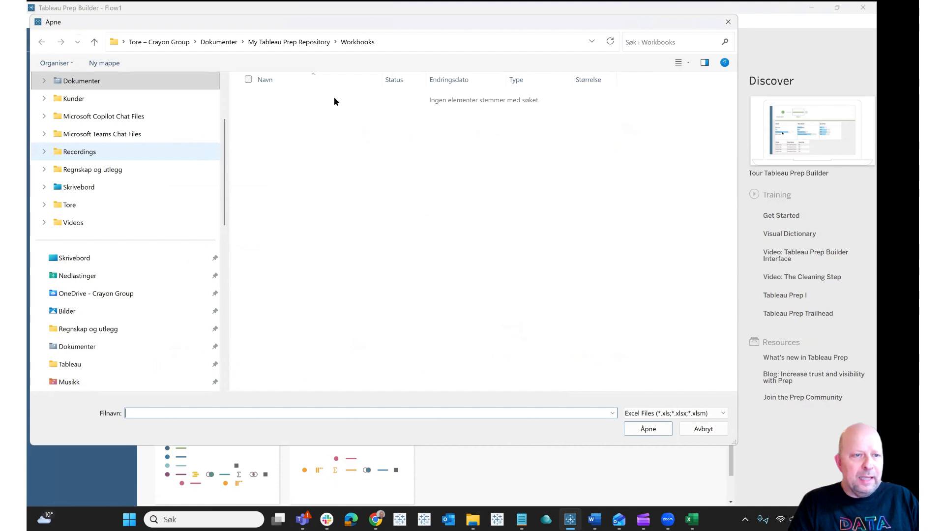
click(289, 42)
double_click(310, 131)
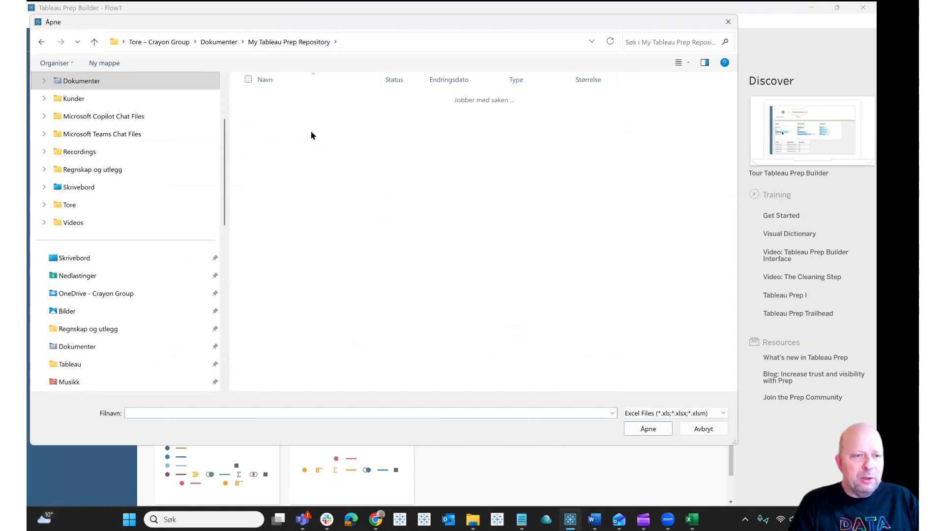
double_click(307, 116)
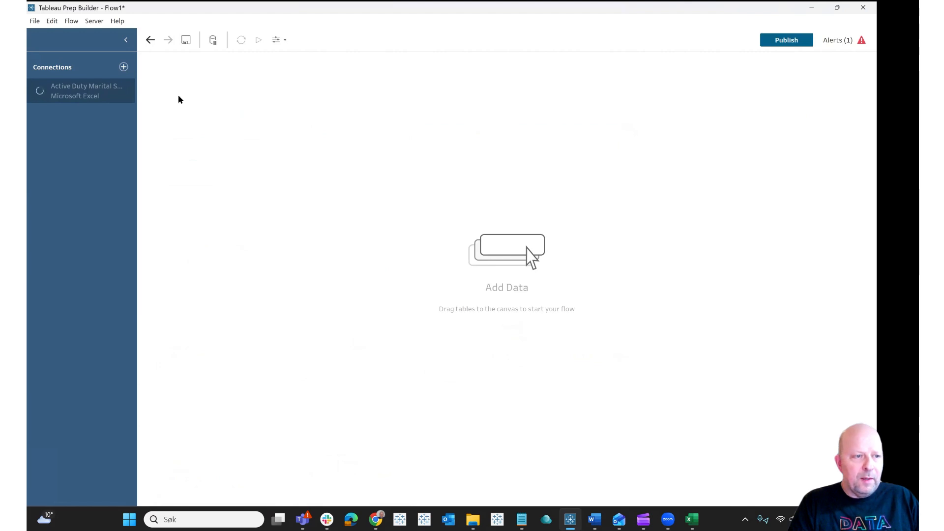
click(77, 93)
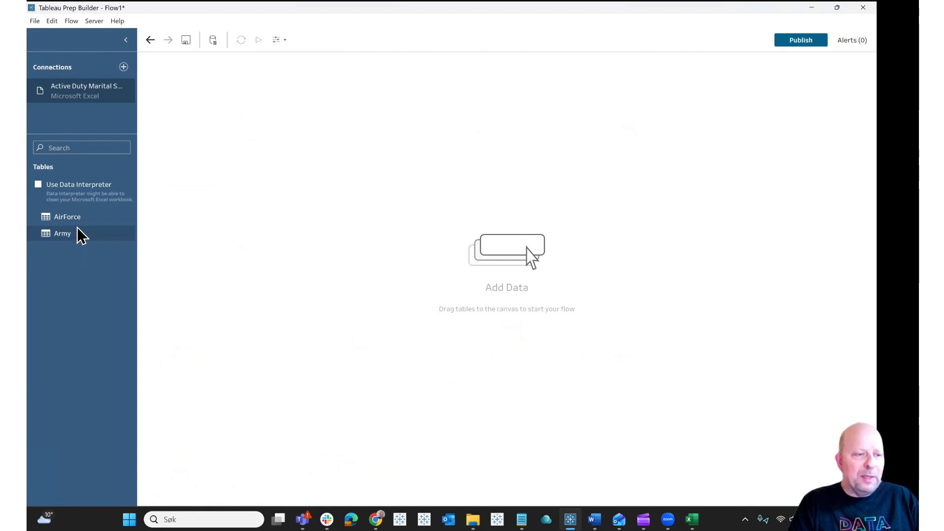
Step: Add the Army table to the flow canvas as an input
drag(71, 241, 284, 160)
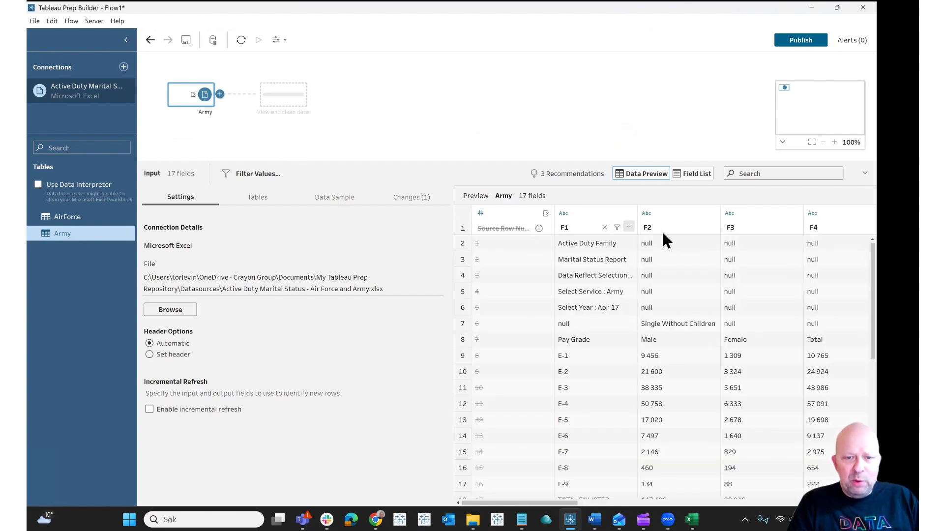
drag(550, 511, 506, 492)
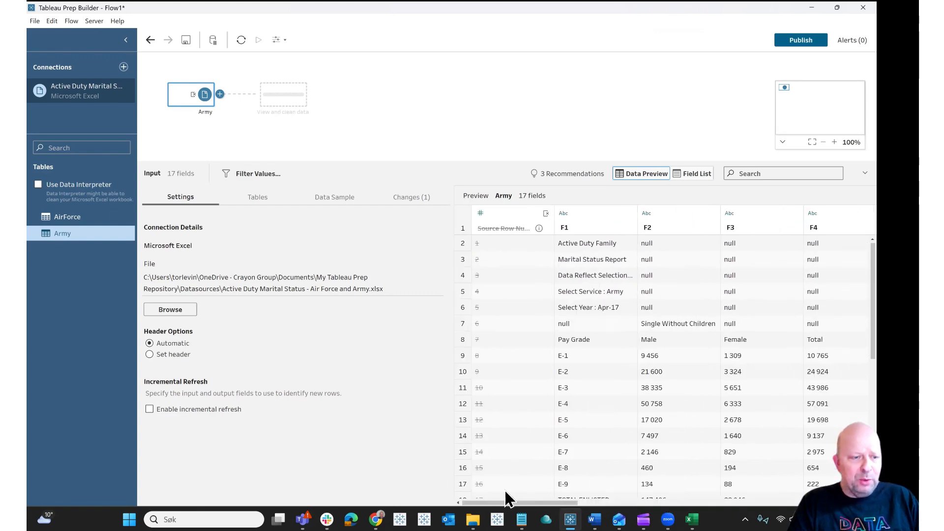
click(149, 355)
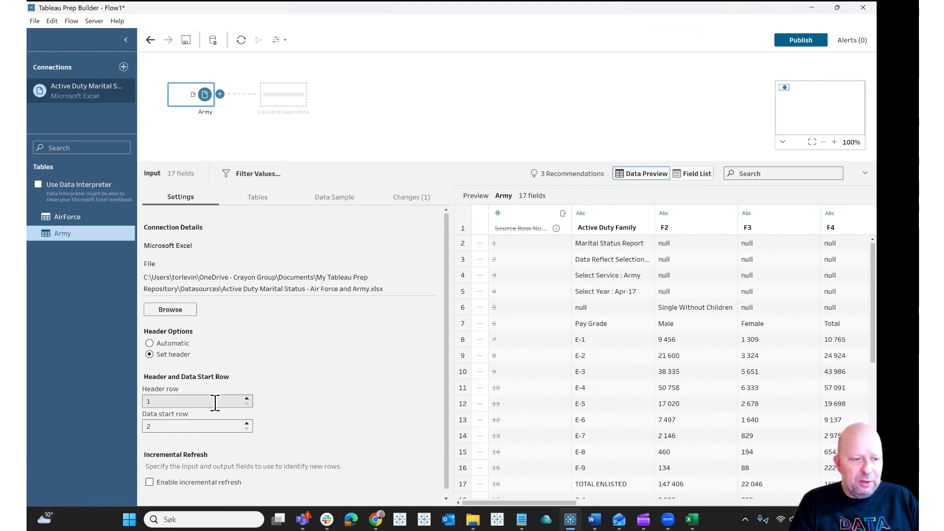
key(ctrl)
key(ctrl)
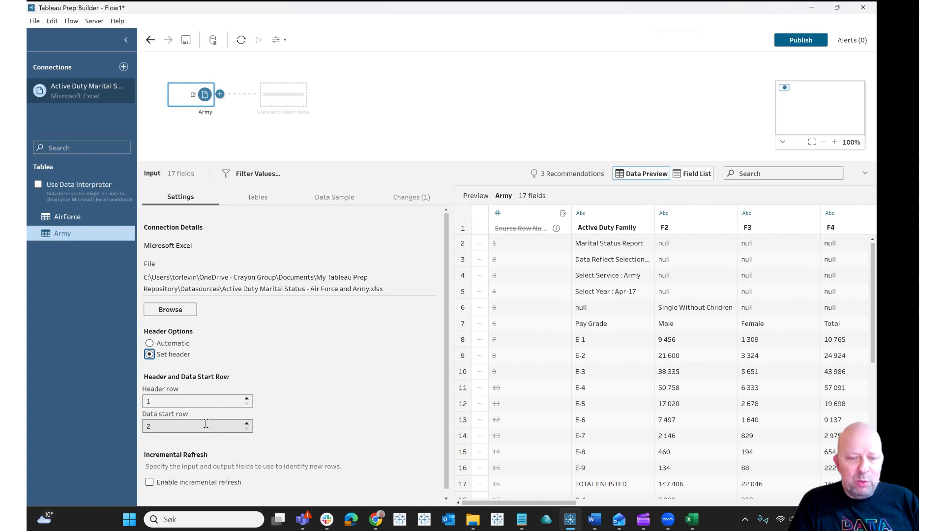
click(149, 343)
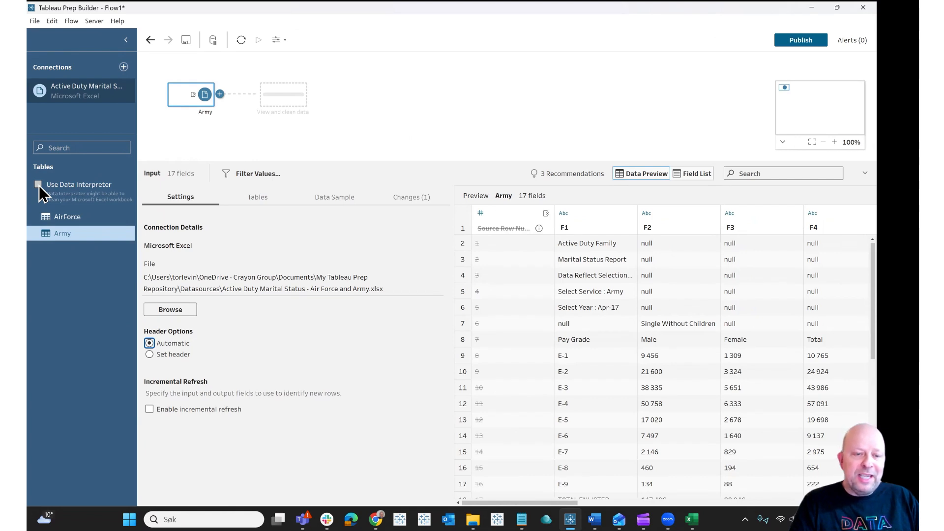
Step: Enable Data Interpreter to clean the Army sheet's header rows
click(38, 185)
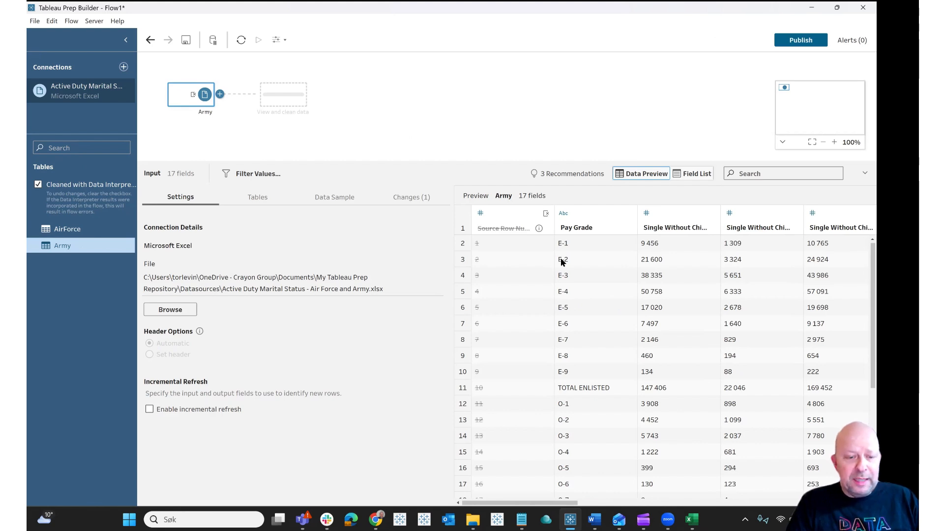
click(585, 228)
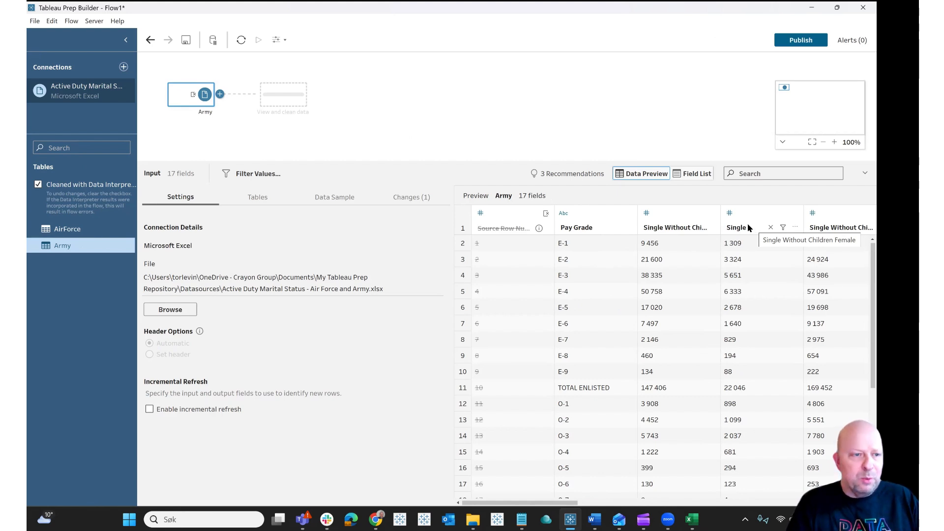
Step: Add a Clean step after the Army input
click(275, 93)
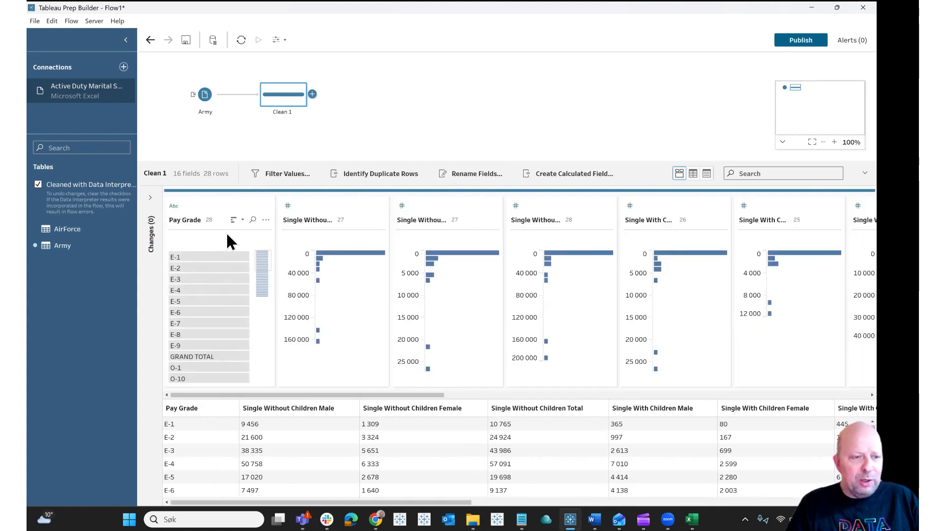
mouse_move(215, 267)
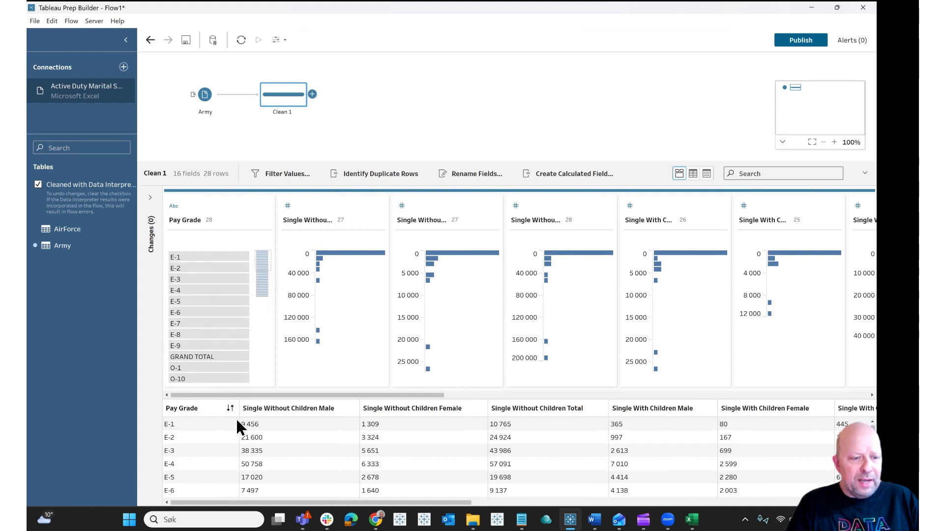
Step: Browse the data grid's columns and switch to the field list view
click(314, 412)
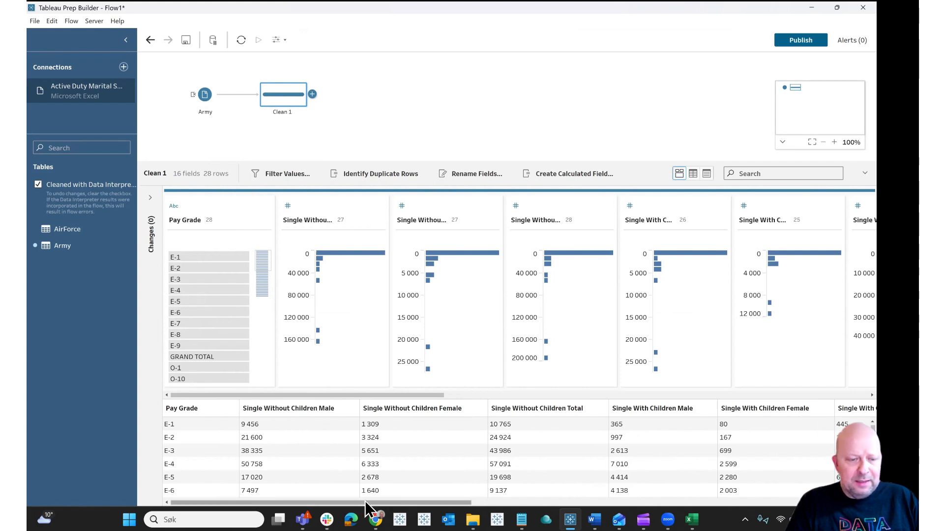
drag(375, 502, 525, 501)
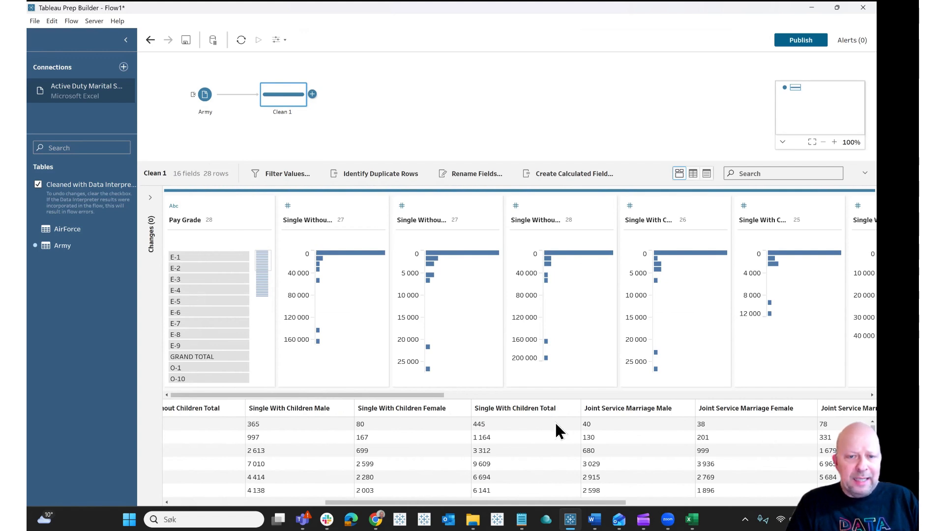
click(694, 174)
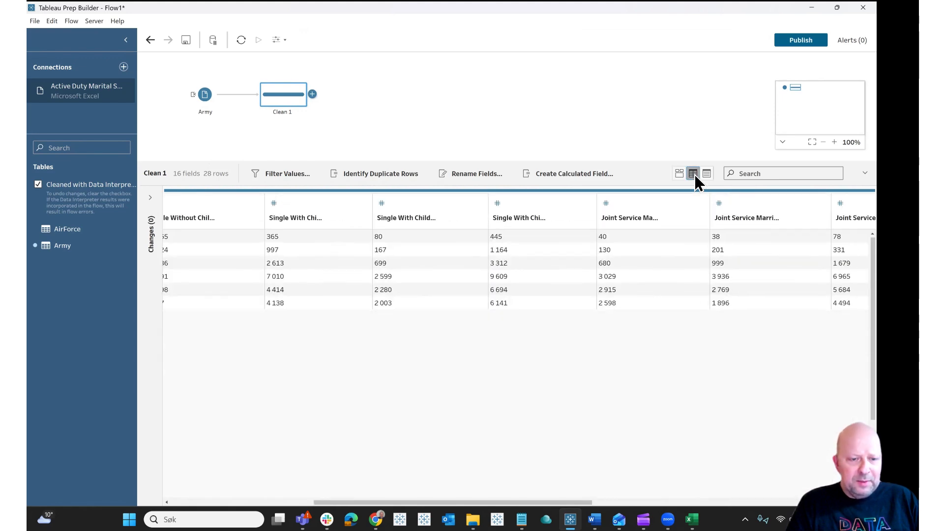
click(705, 174)
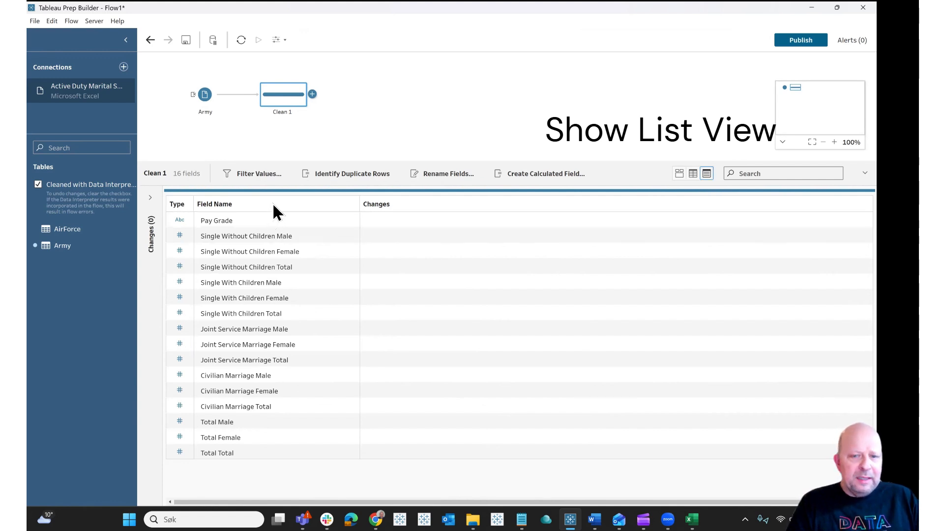
Step: Search fields for 'tota', remove all seven Total fields, then clear the search and return to profile view
click(744, 175)
text(to)
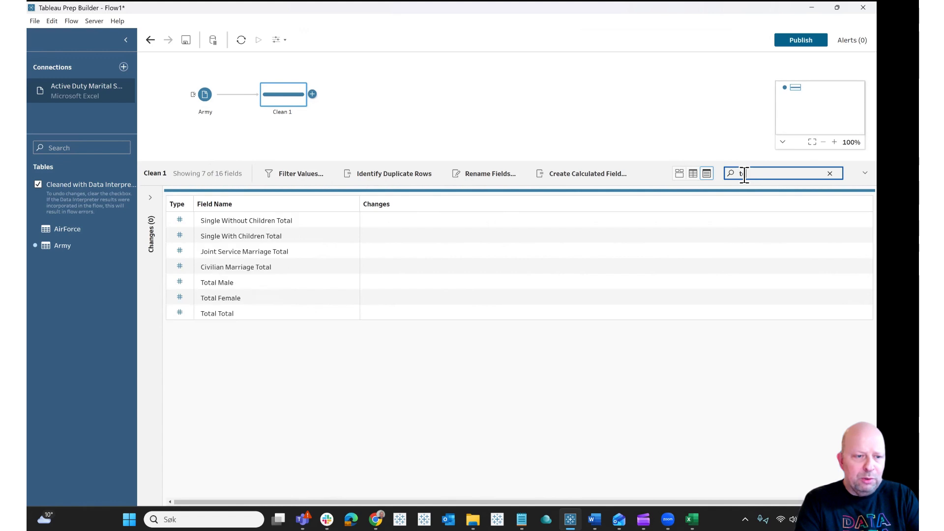
text(ta)
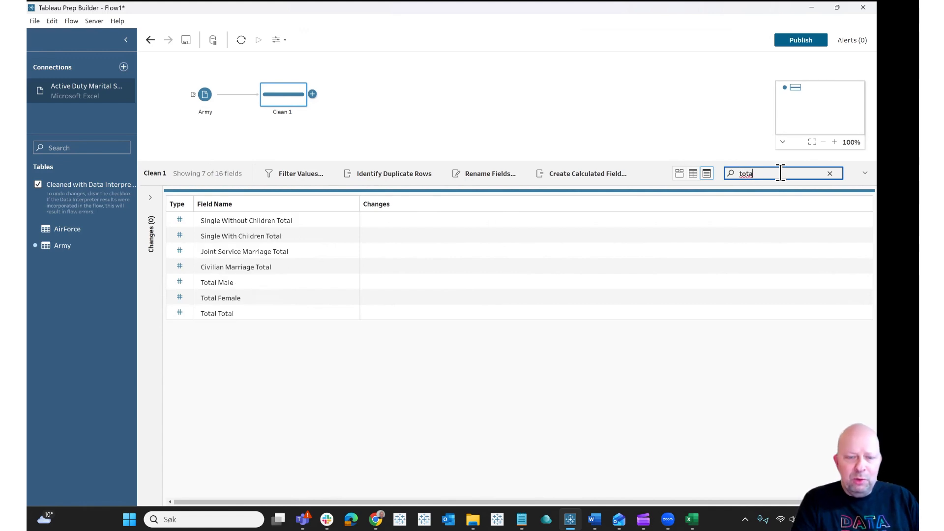
click(781, 173)
click(267, 218)
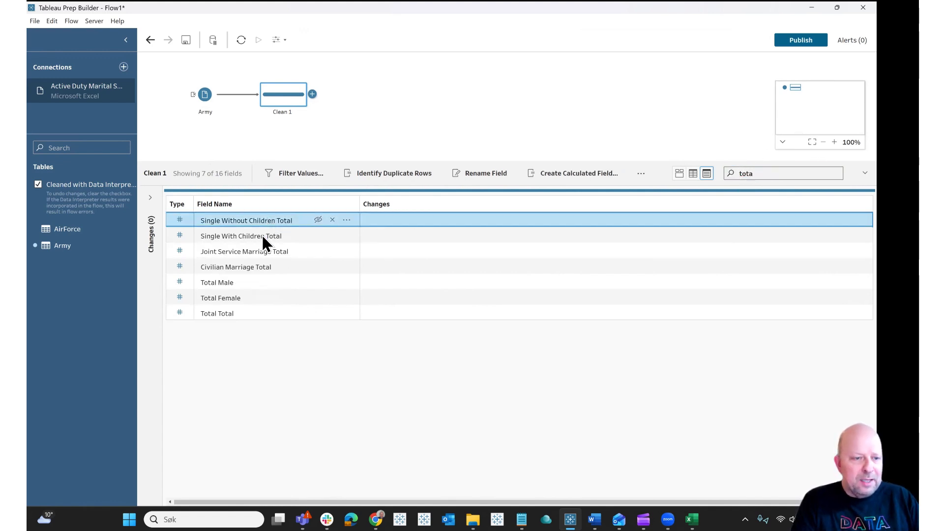
shift+click(228, 313)
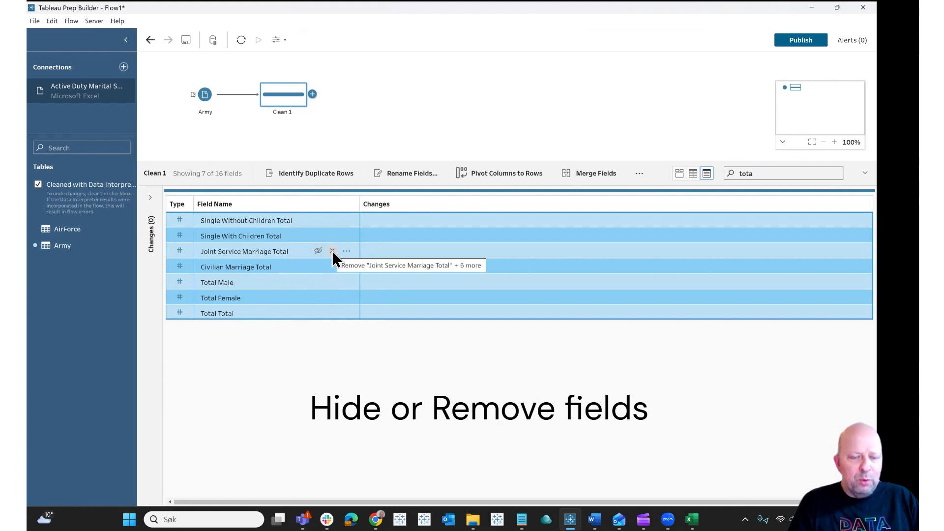
click(332, 250)
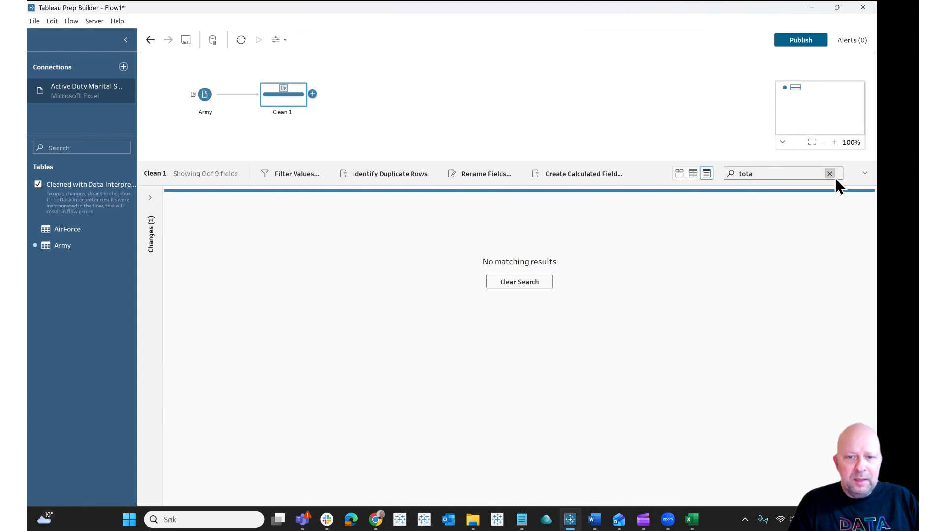
click(834, 175)
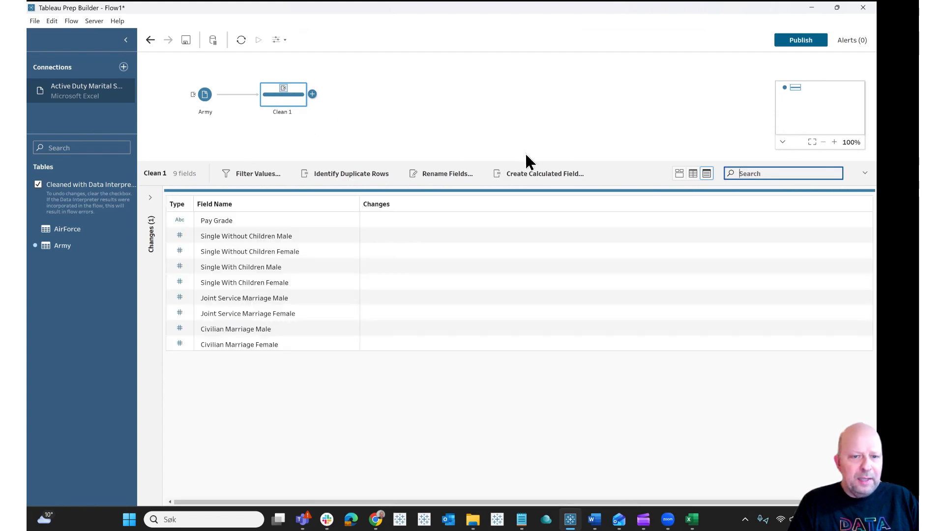
click(680, 174)
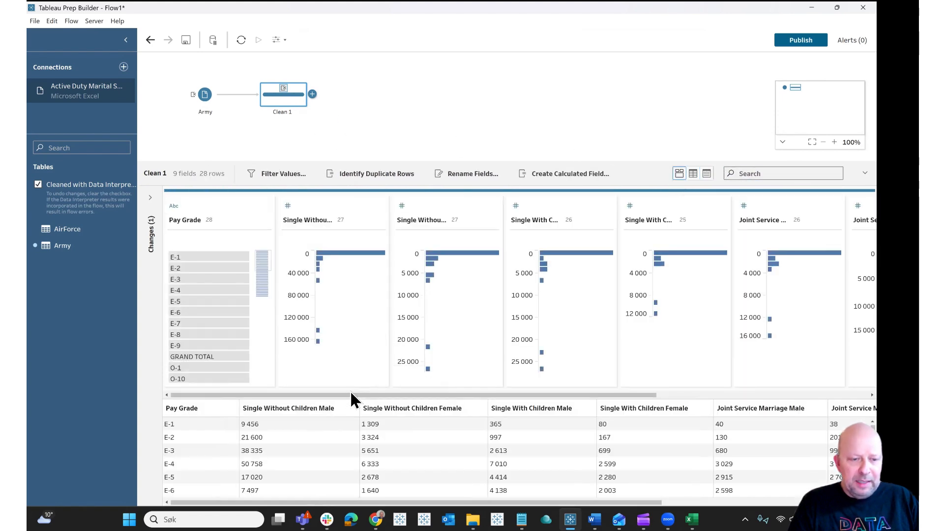
Step: Search the Pay Grade values for 'total', select GRAND TOTAL through TOTAL WARRANT, and exclude those four rows
drag(478, 396, 373, 411)
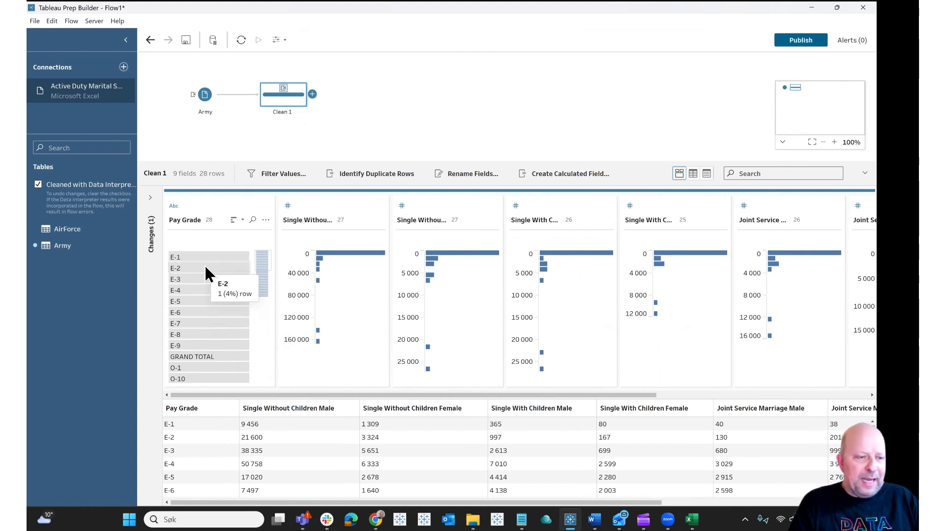
scroll(212, 351, down, 5)
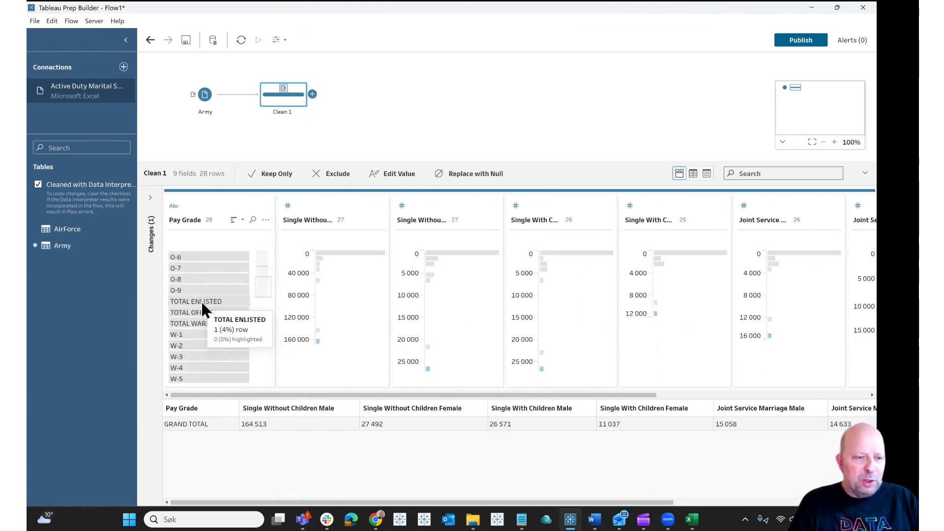
click(202, 301)
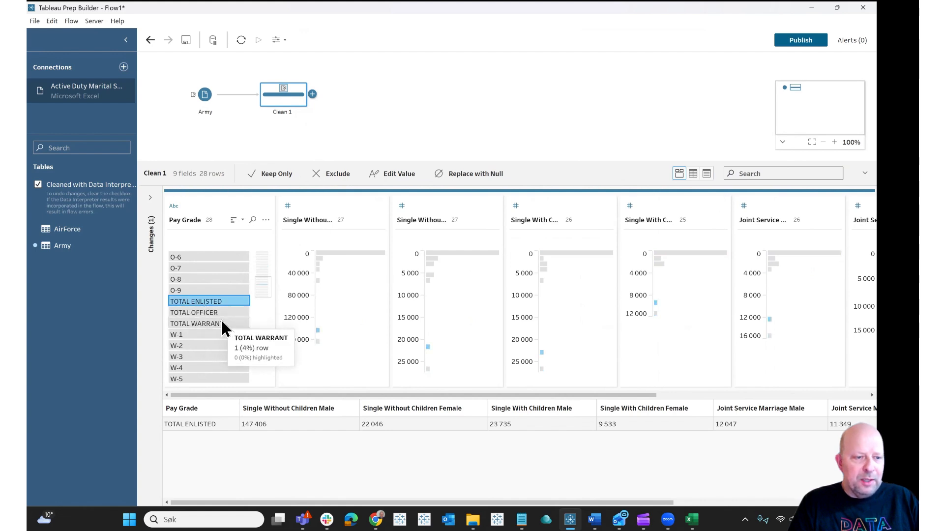
click(253, 221)
text(totao)
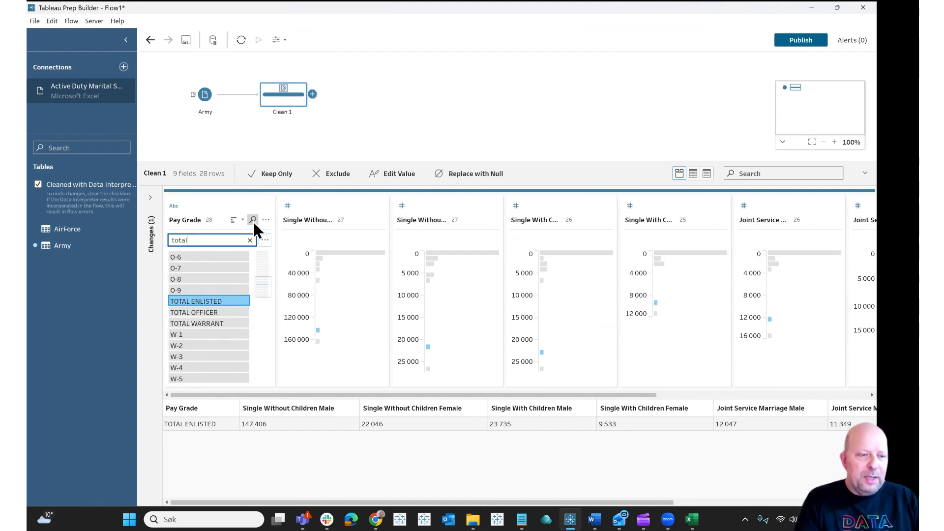
key(BackSpace)
text(l)
click(222, 258)
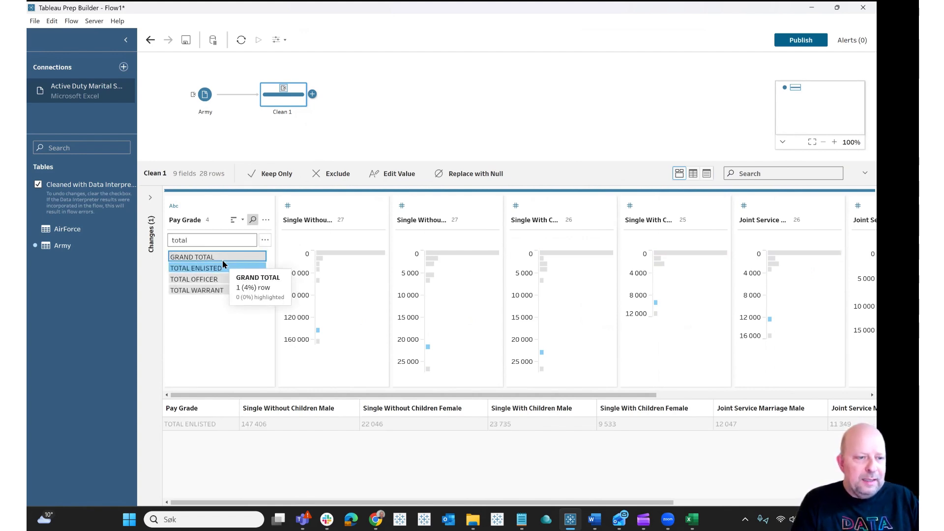
shift+click(214, 290)
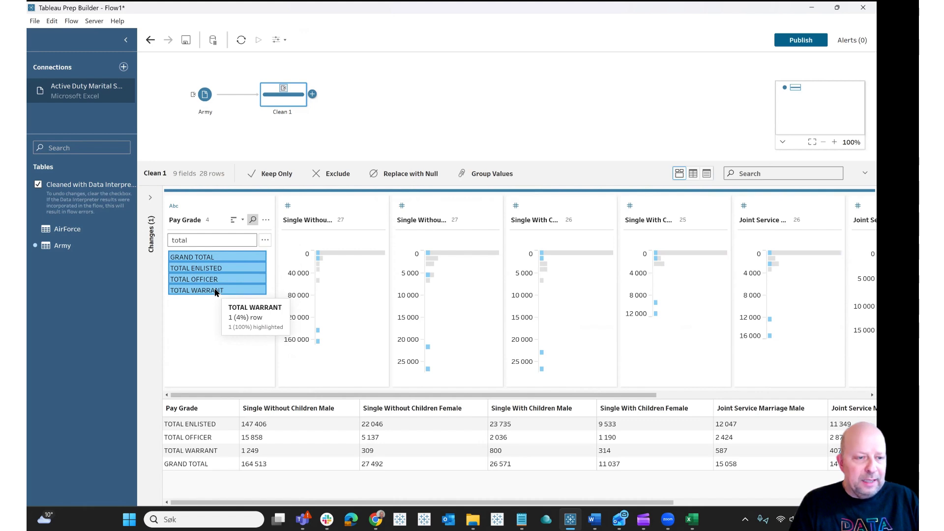
right_click(215, 292)
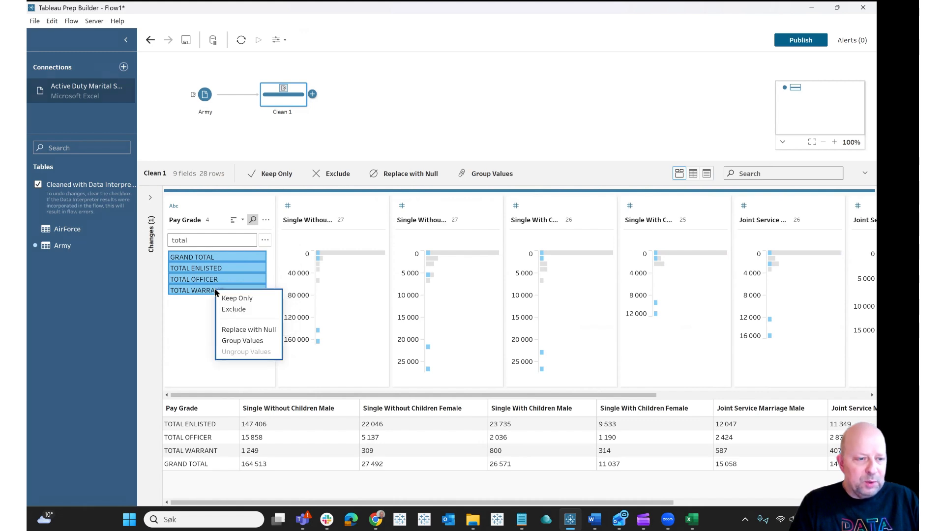
click(244, 315)
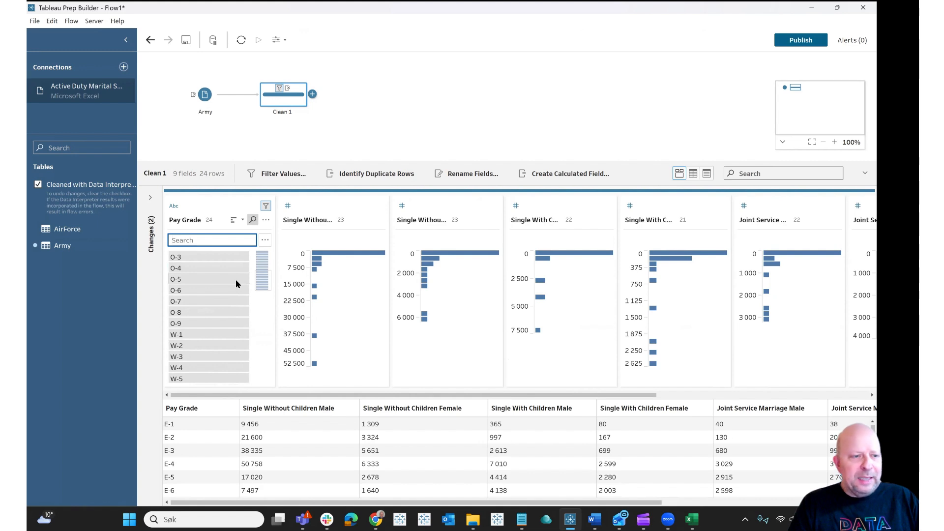
Step: Add a second Clean step after Clean 1, then return to Clean 1
click(312, 94)
click(337, 120)
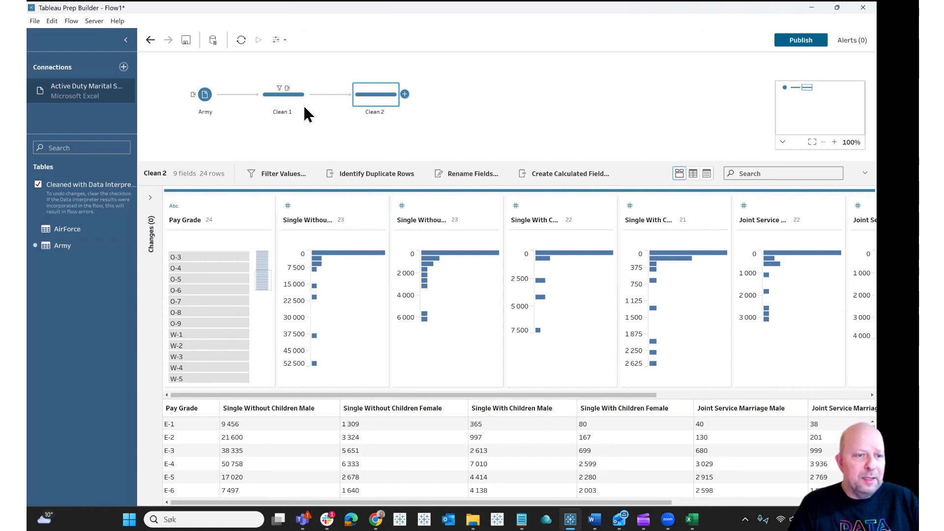
click(287, 101)
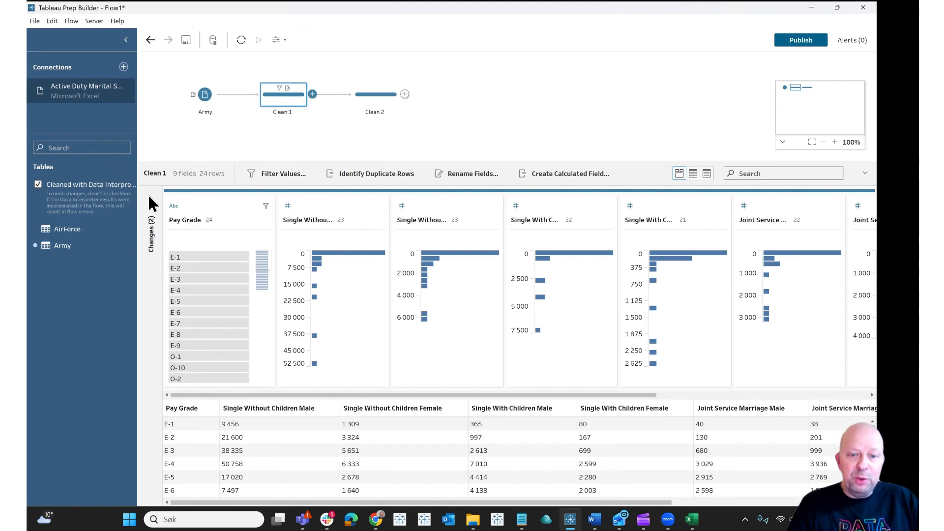
Step: Open the Changes pane and review the Pay Grade filter's calculation, closing the dialog without editing
click(149, 196)
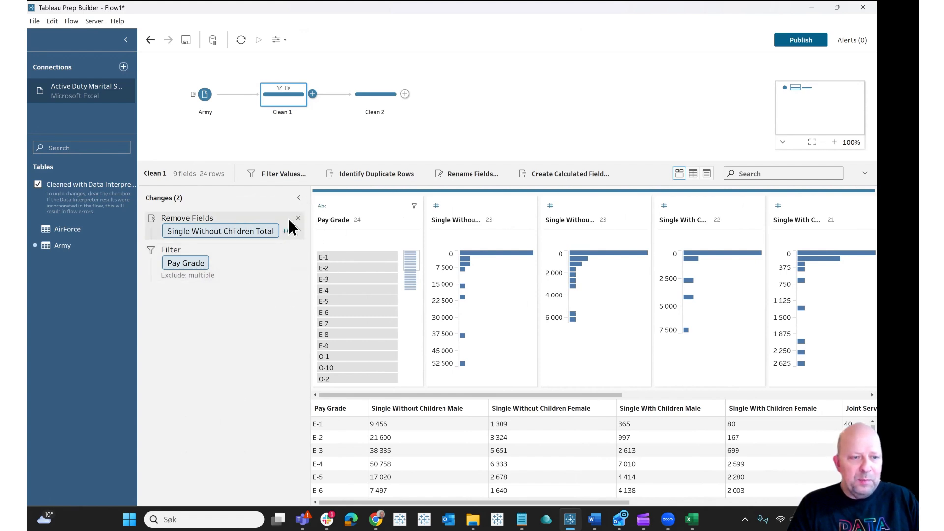
click(286, 250)
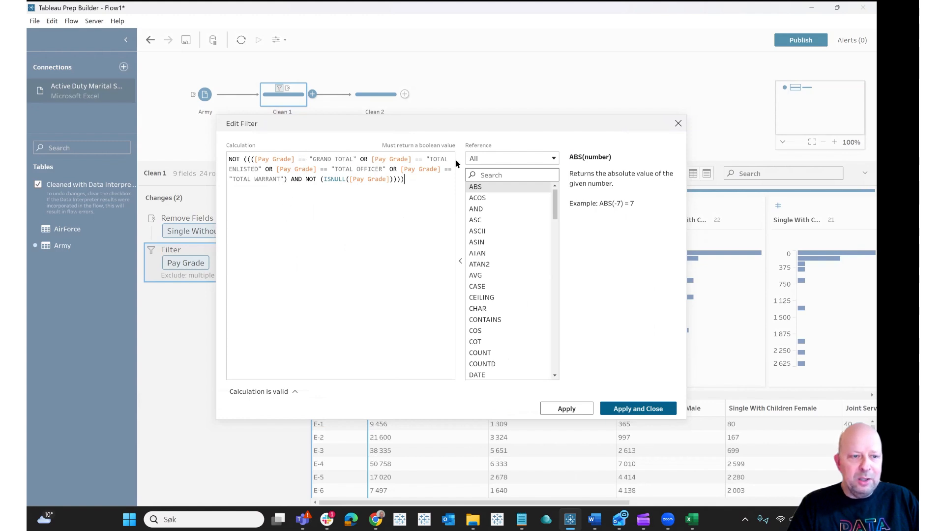
click(677, 125)
Step: Move the Remove Fields change below the Pay Grade filter in the list of changes
click(225, 231)
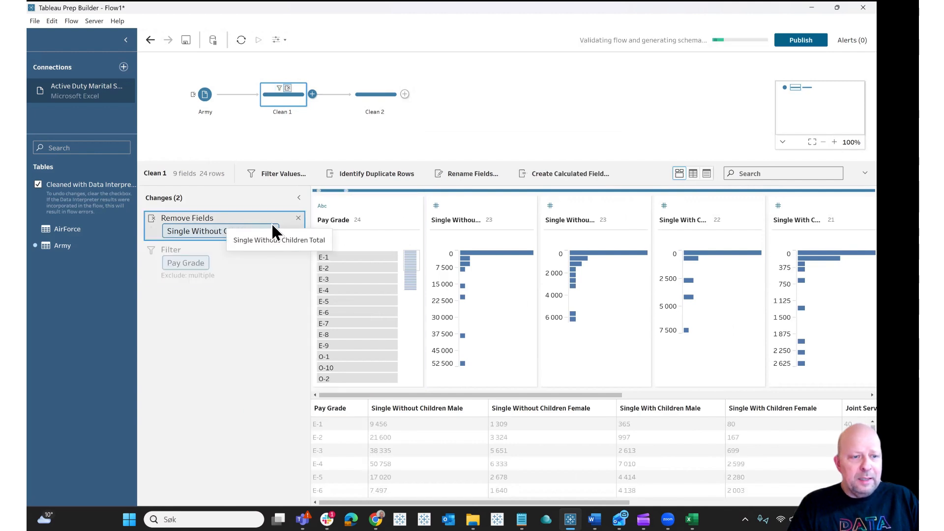
click(273, 228)
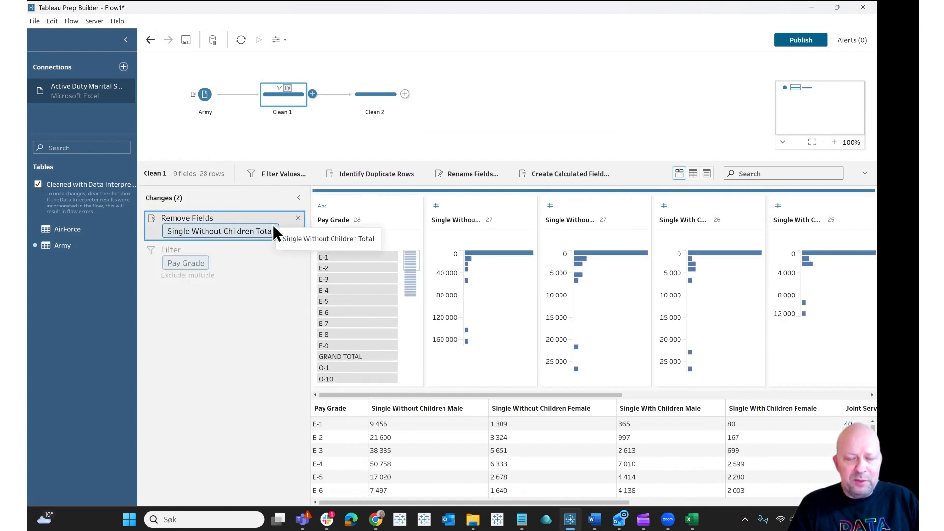
click(251, 257)
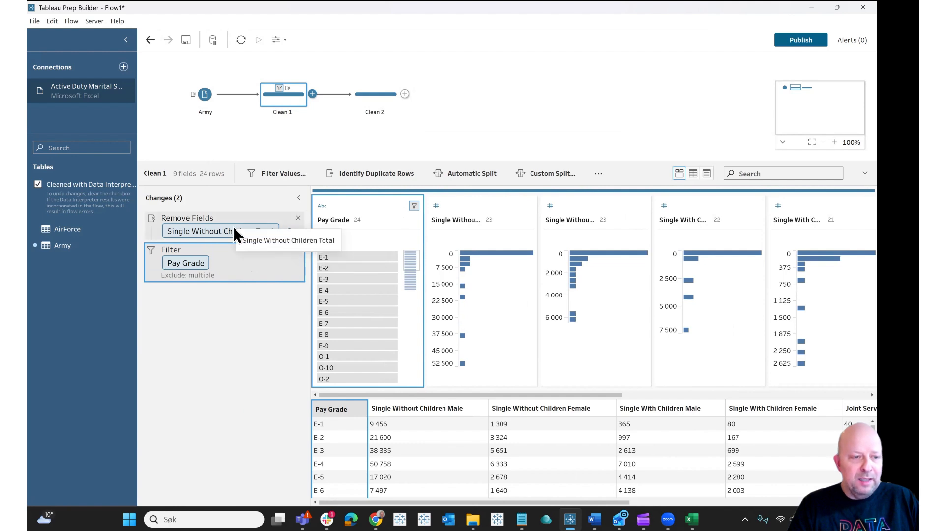
click(214, 216)
drag(214, 217, 208, 286)
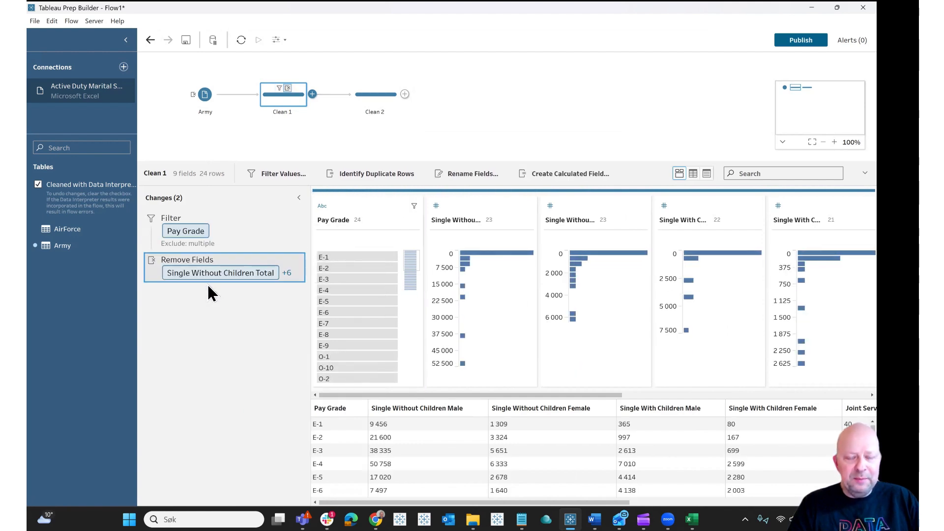